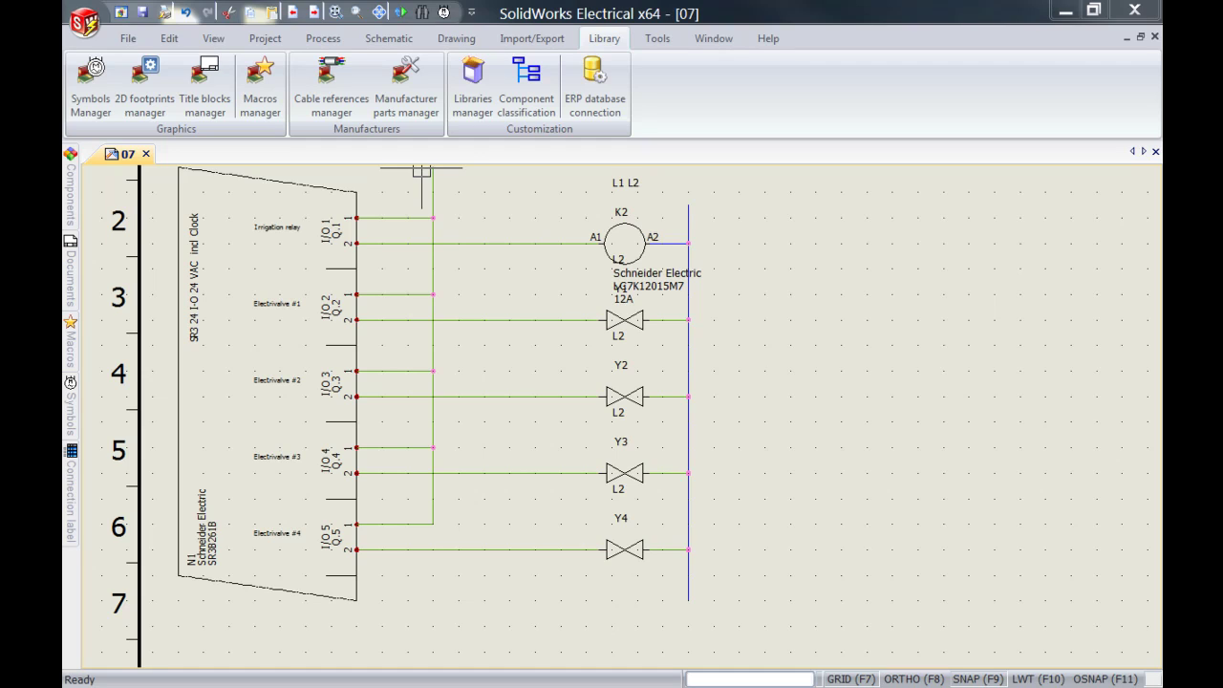
# Search the catalogue for a Cepex electrovalve part for Y4, then cancel without choosing one
pyautogui.rightClick(624, 561)
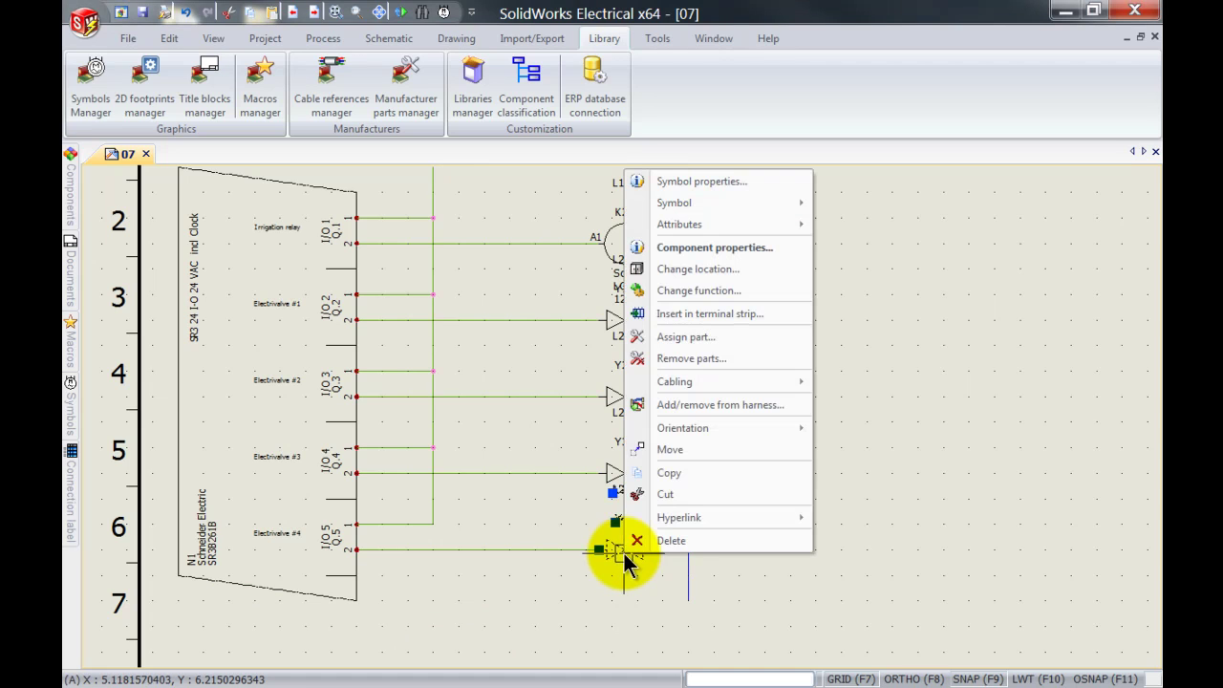
pyautogui.click(687, 182)
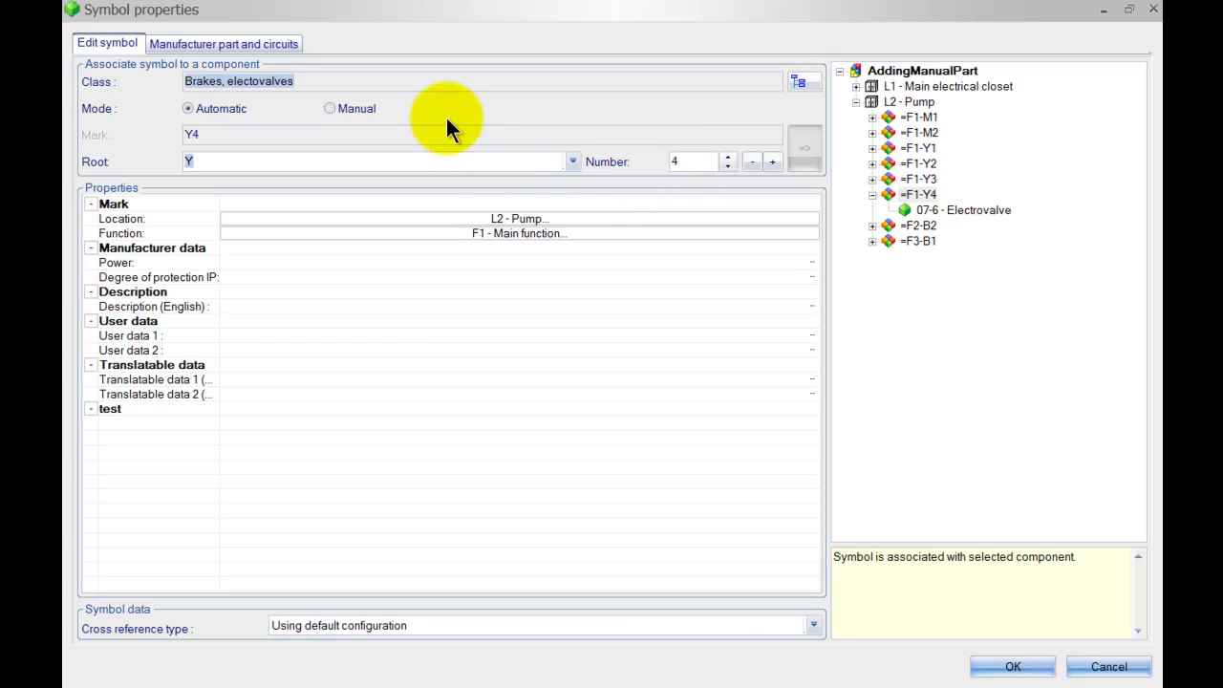
pyautogui.click(255, 43)
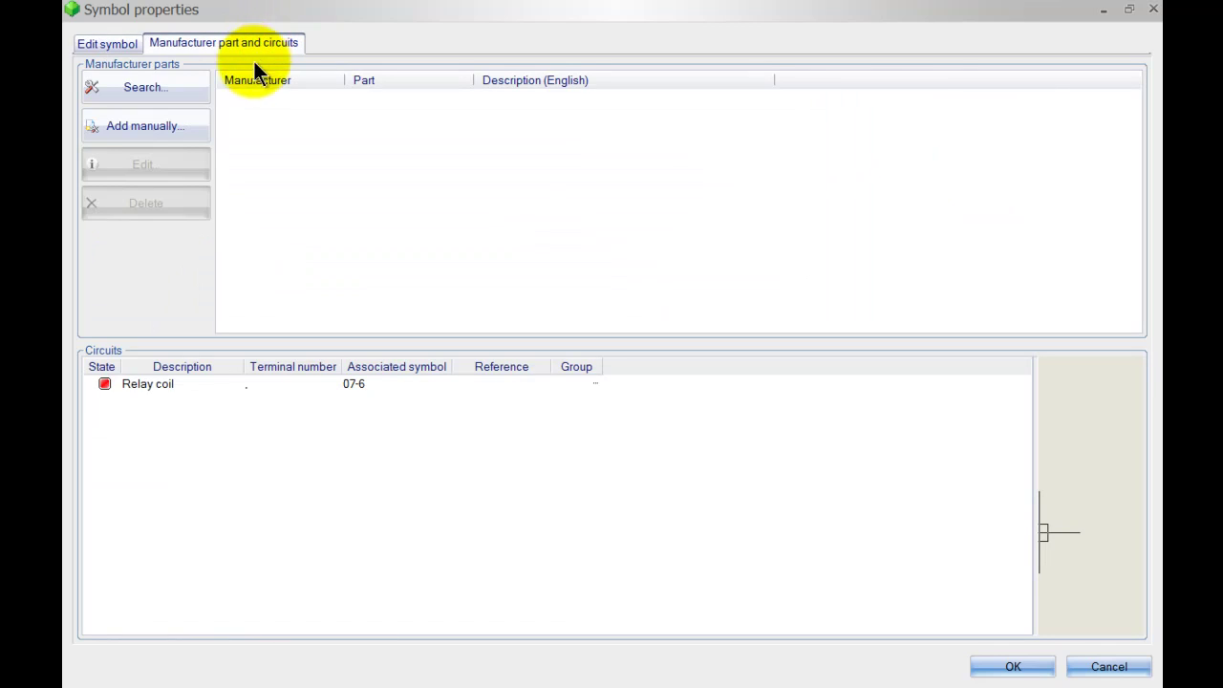
pyautogui.click(194, 86)
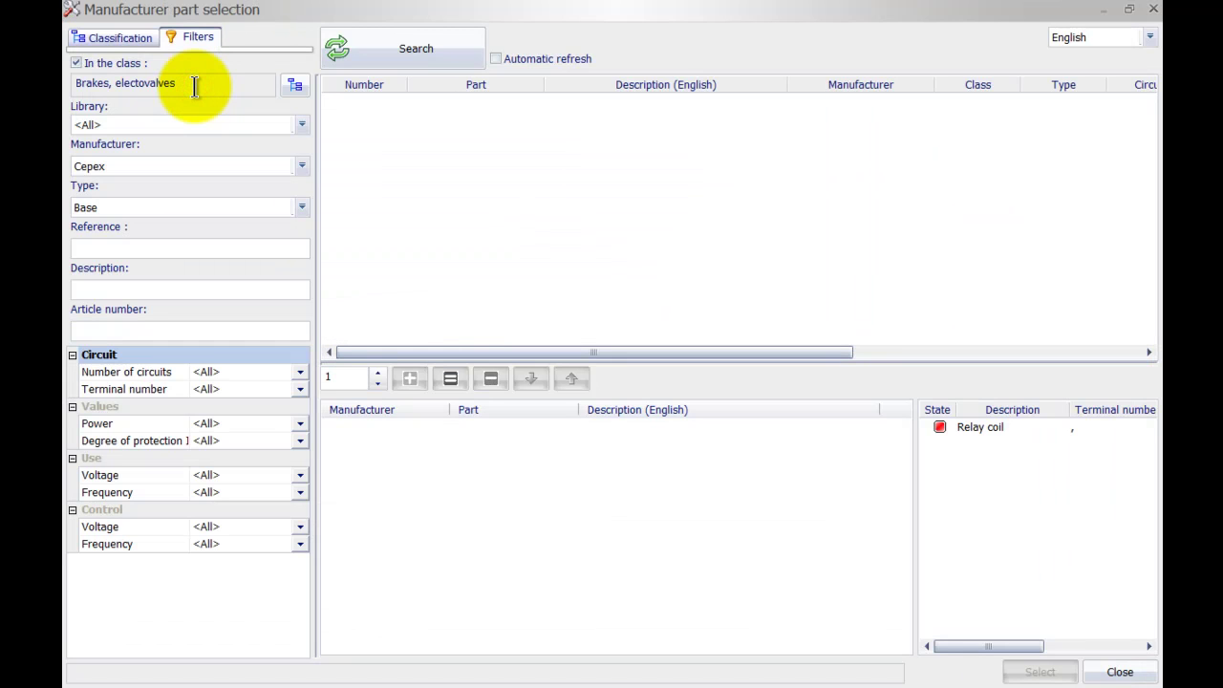
pyautogui.click(399, 55)
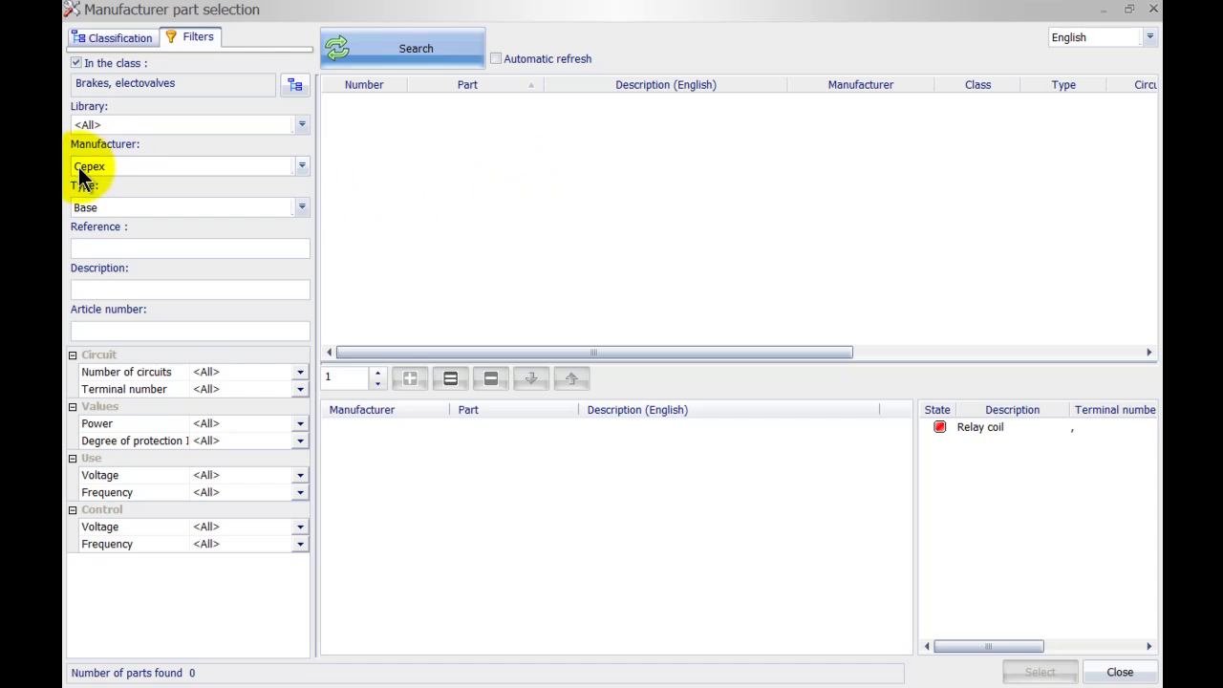
pyautogui.click(369, 59)
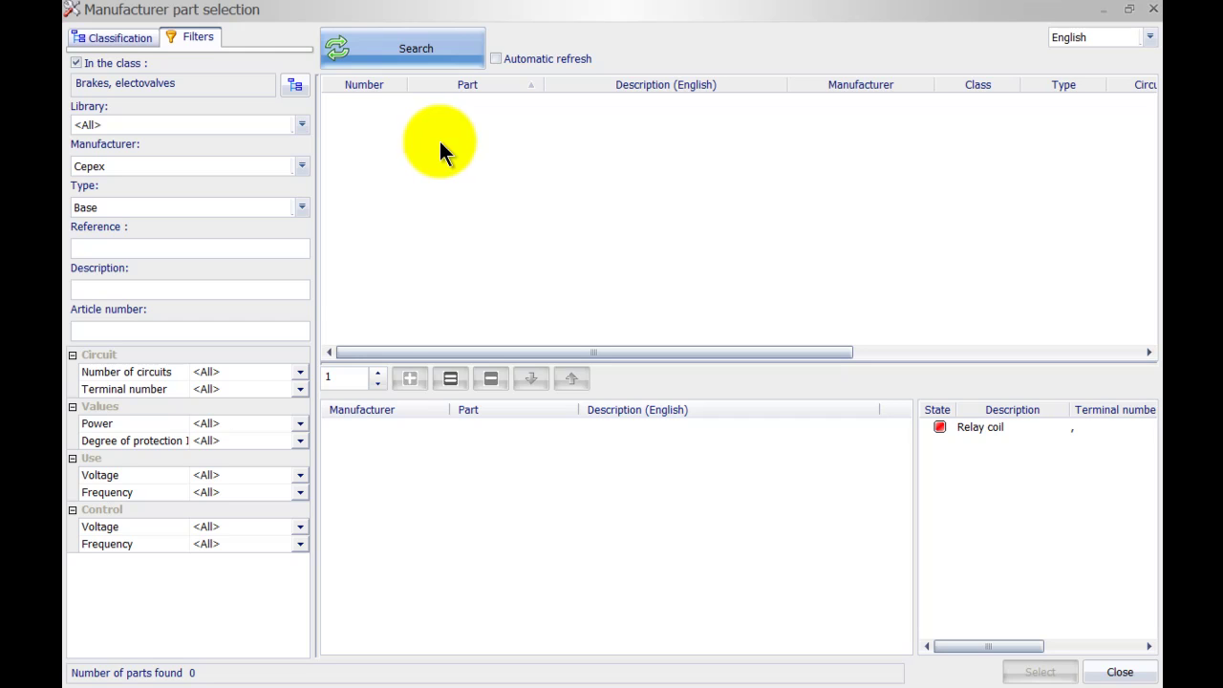
pyautogui.click(1116, 672)
pyautogui.click(1104, 669)
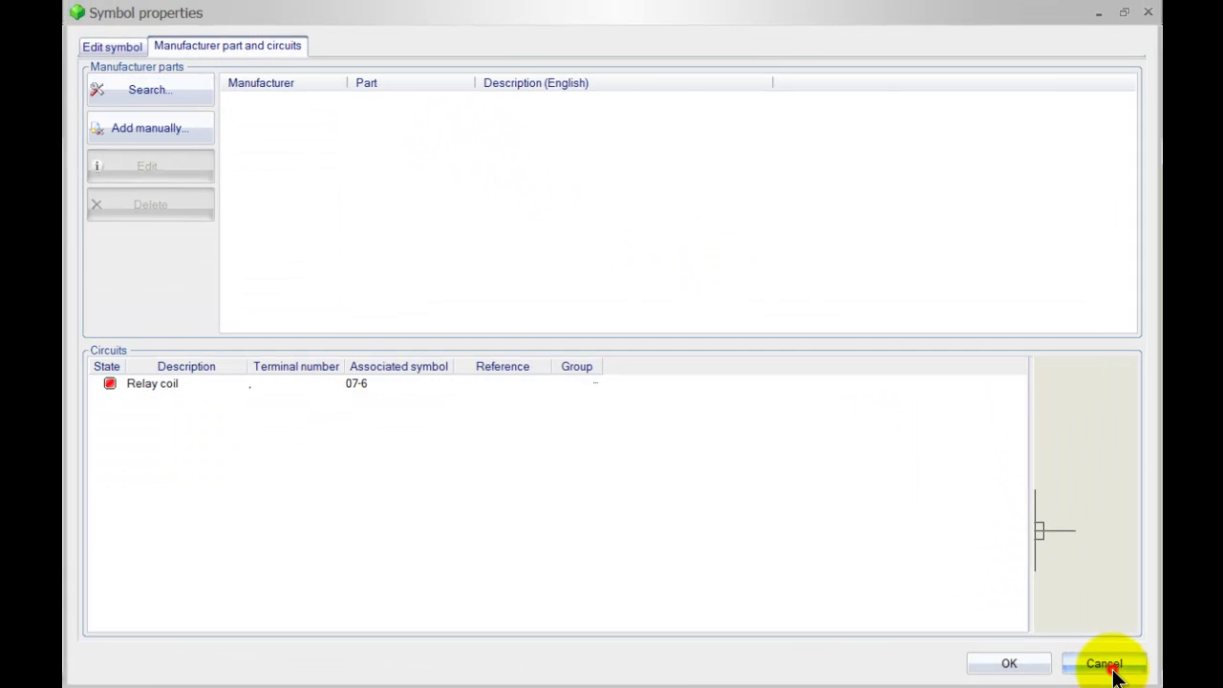
# Reopen Y4's symbol properties and start adding a manufacturer part manually
pyautogui.rightClick(627, 561)
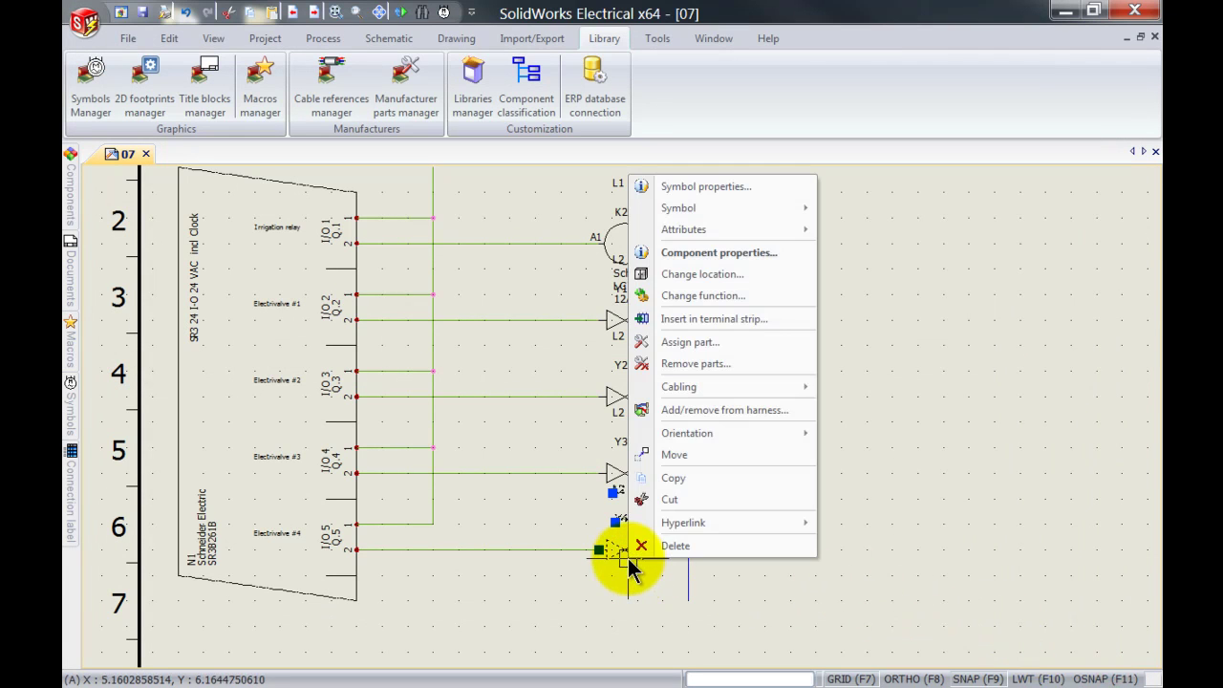
pyautogui.click(658, 188)
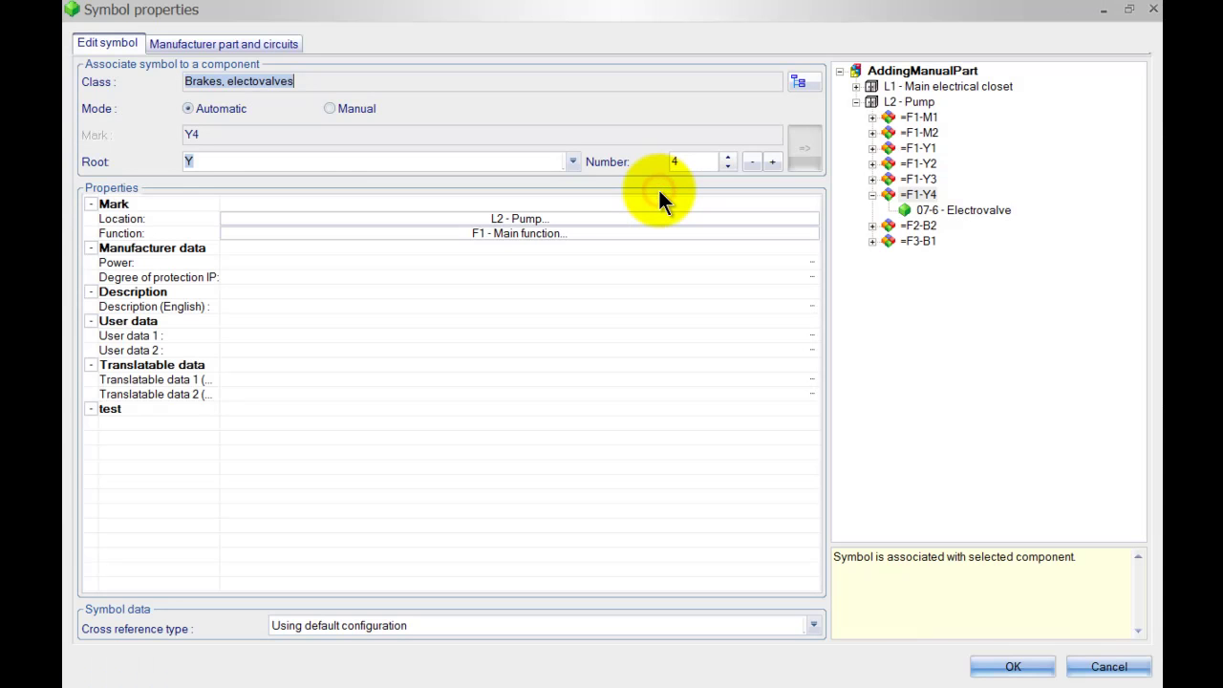
pyautogui.click(291, 48)
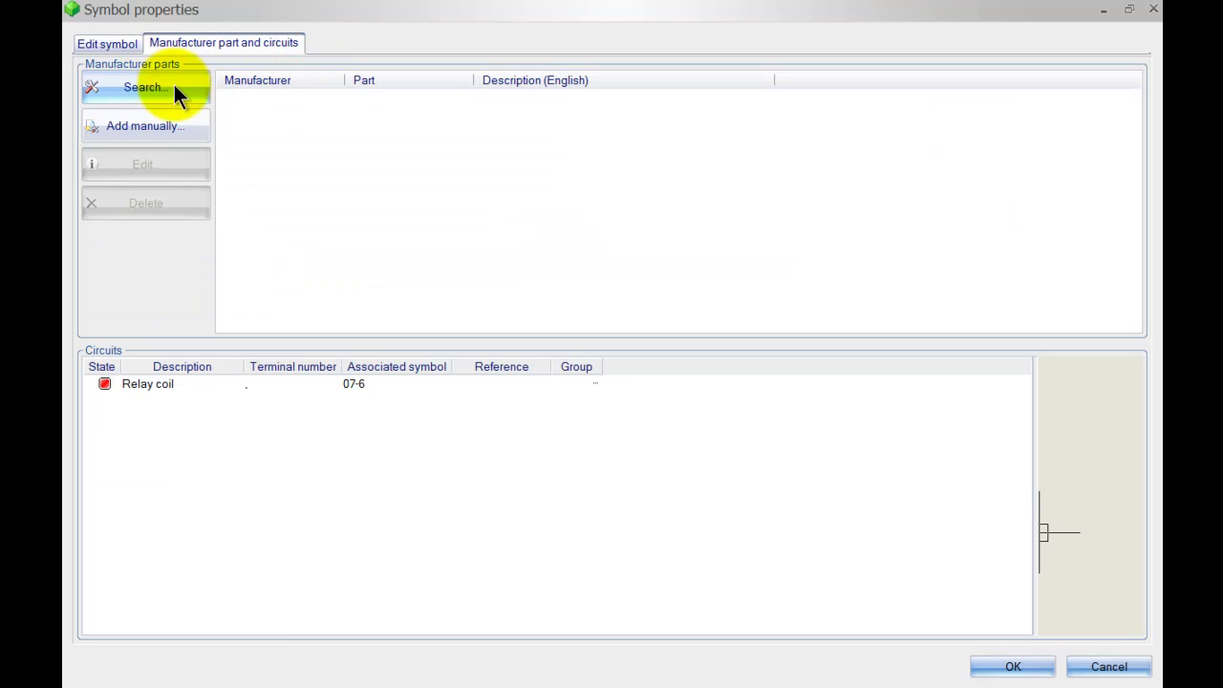
pyautogui.click(170, 127)
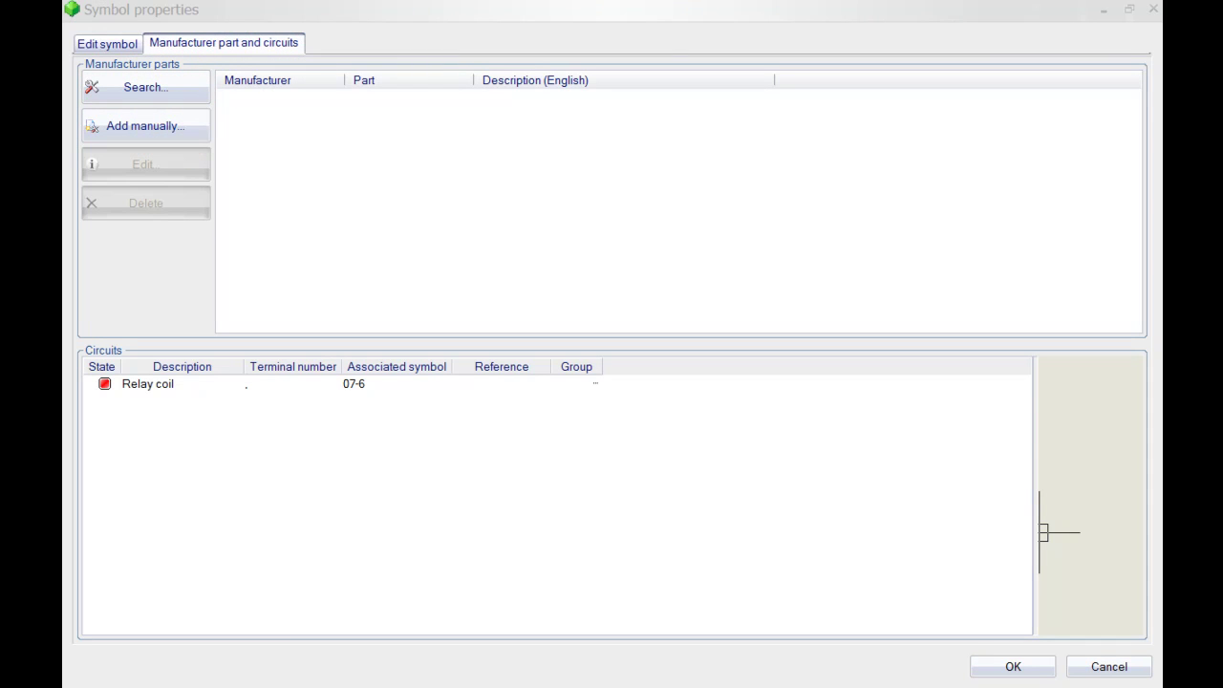
# Name the new part 'Electrovalve 2W 50mm' and set its manufacturer to Cepex
pyautogui.doubleClick(644, 5)
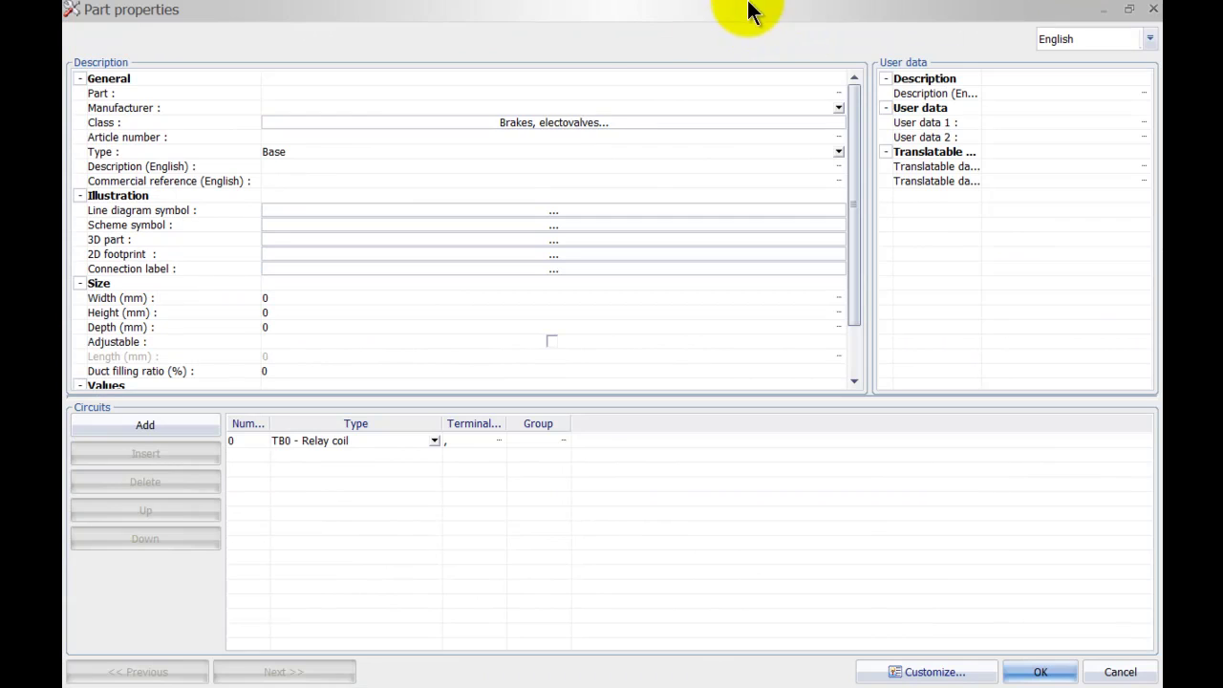
pyautogui.click(360, 93)
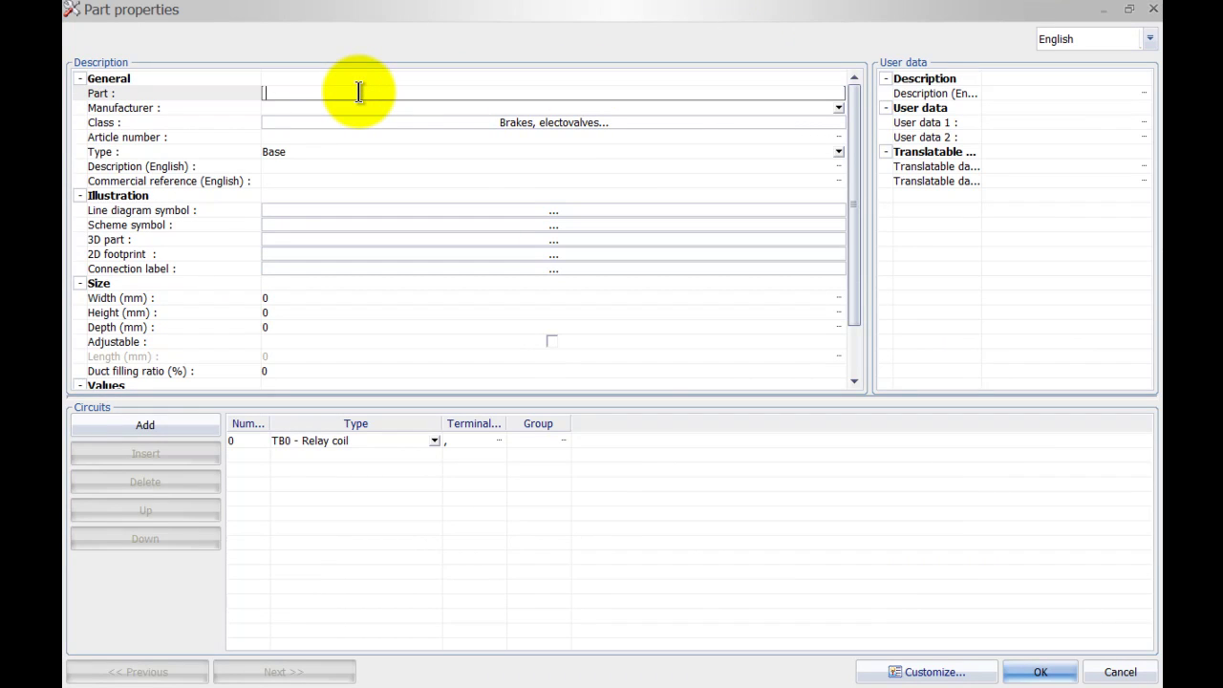
pyautogui.write('Electrovalve 2W 50mm')
pyautogui.click(342, 107)
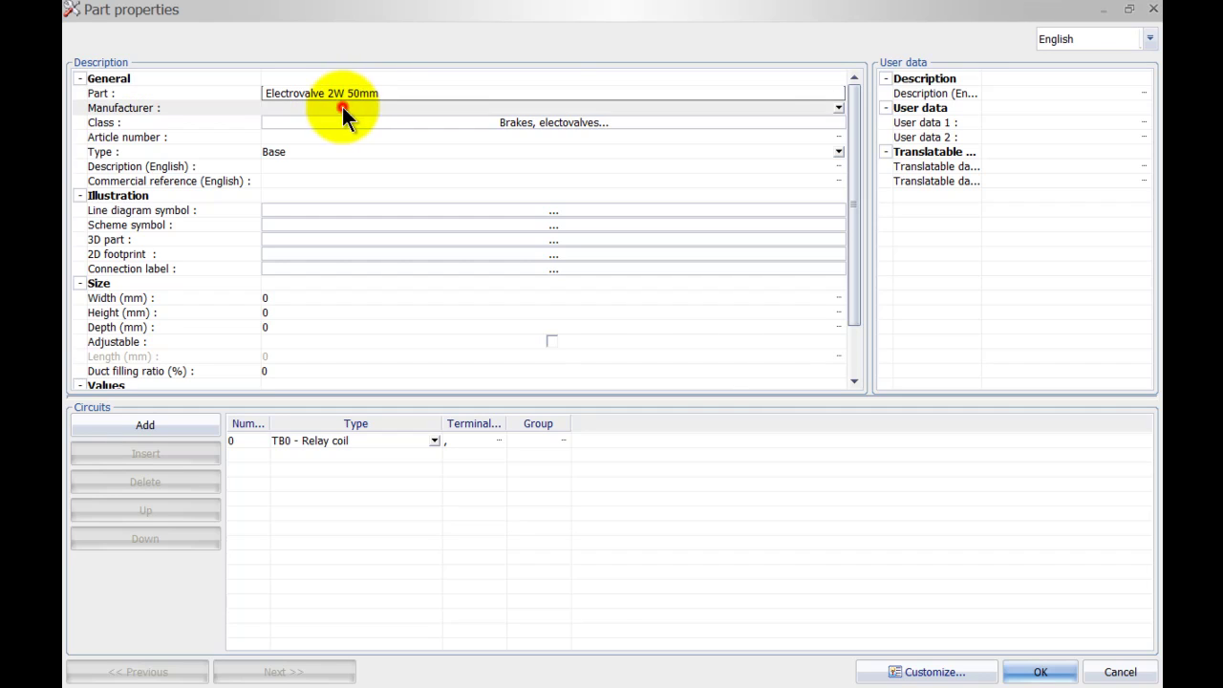
pyautogui.click(836, 110)
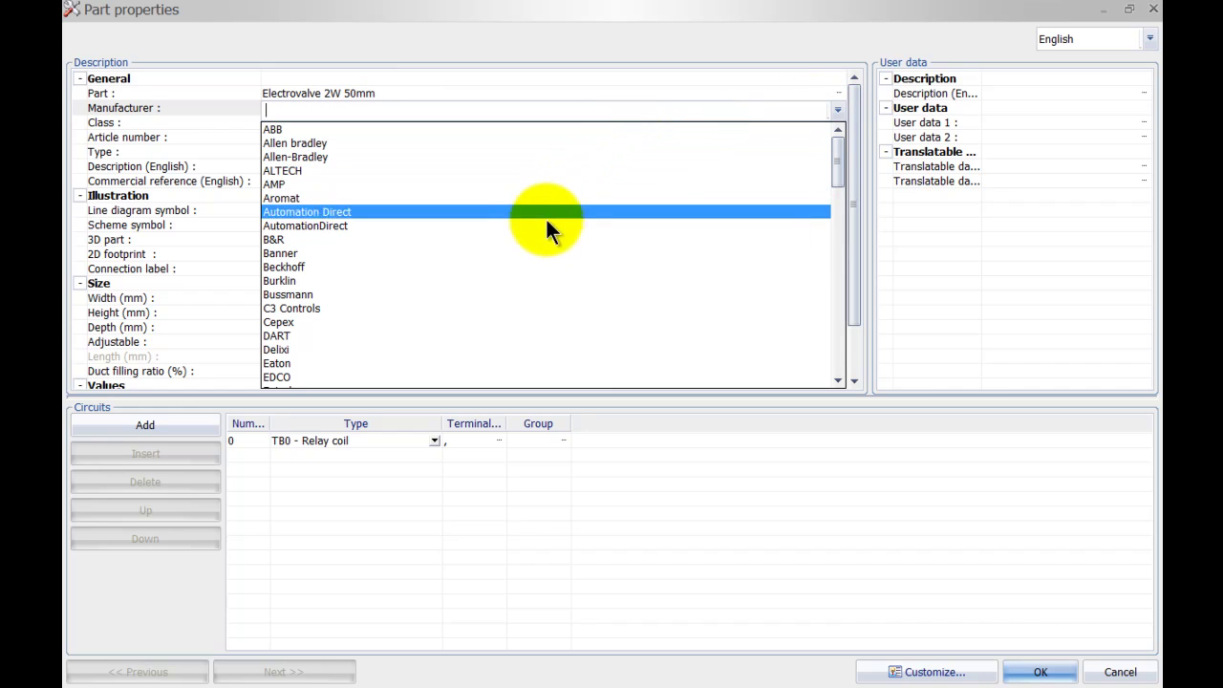
pyautogui.click(486, 322)
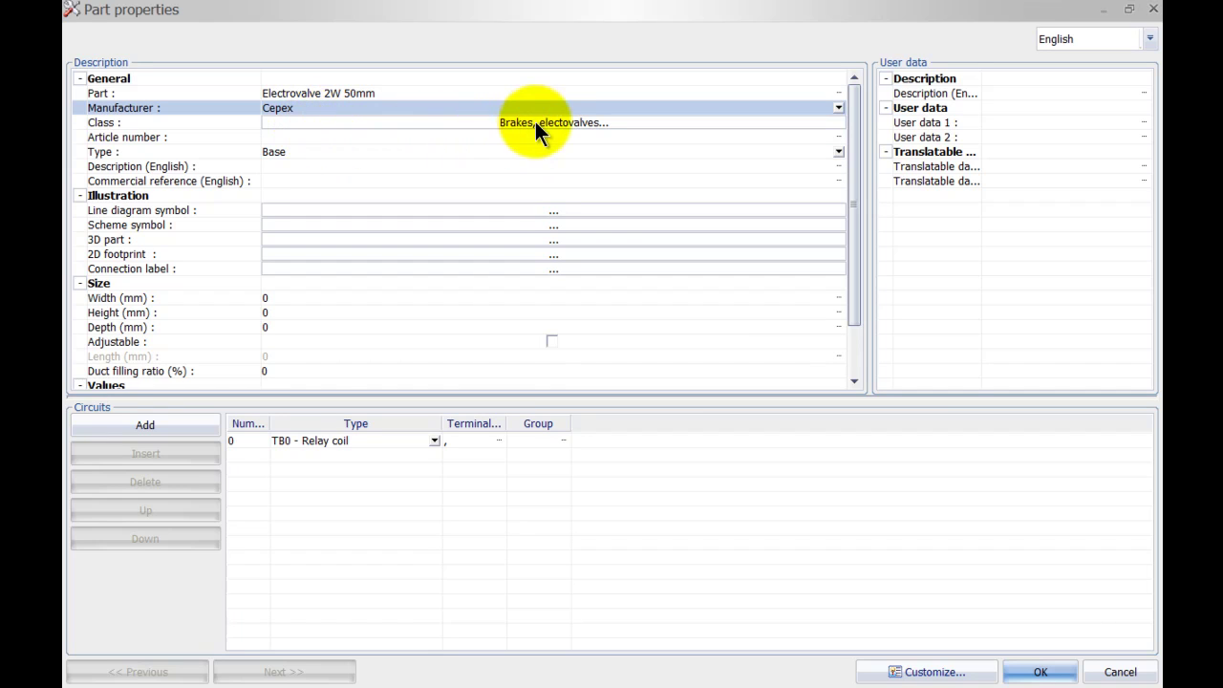
# Enter article number 265485 and English description 'Ball valve 2 way 50mm'
pyautogui.click(342, 137)
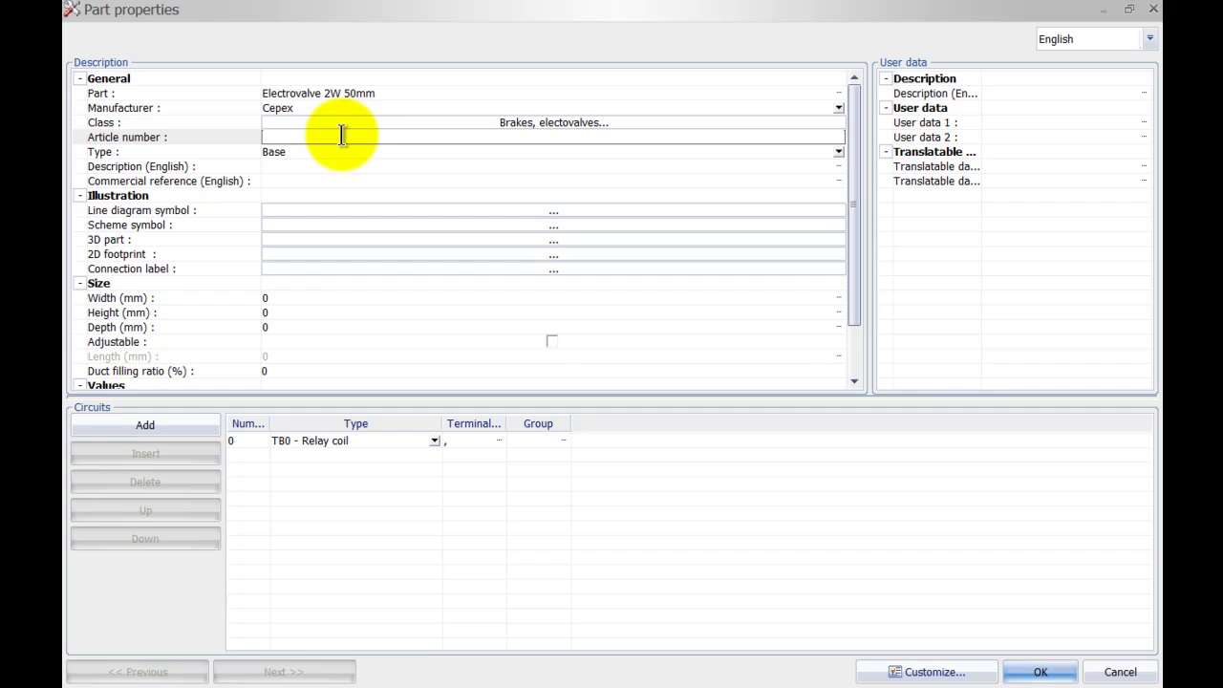
pyautogui.write('265485')
pyautogui.click(267, 165)
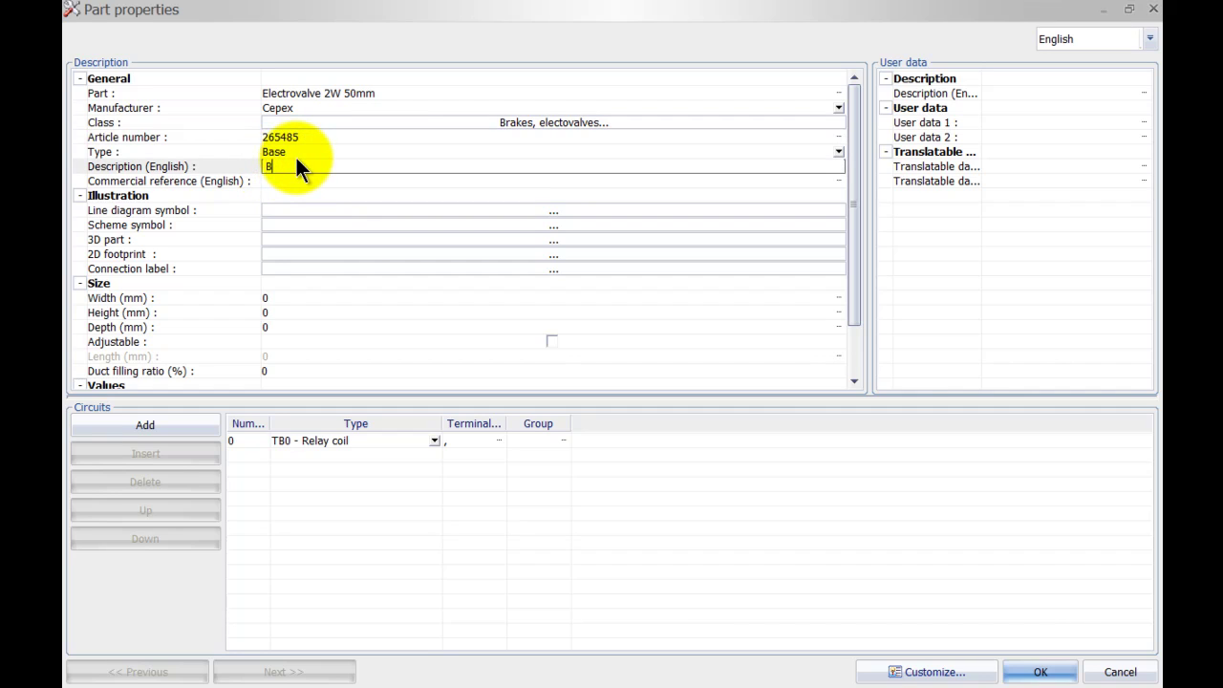
pyautogui.write('Ball valve 2 way 50mm')
# Give the TB0 relay coil circuit of the new part terminal numbers 1,2
pyautogui.click(296, 179)
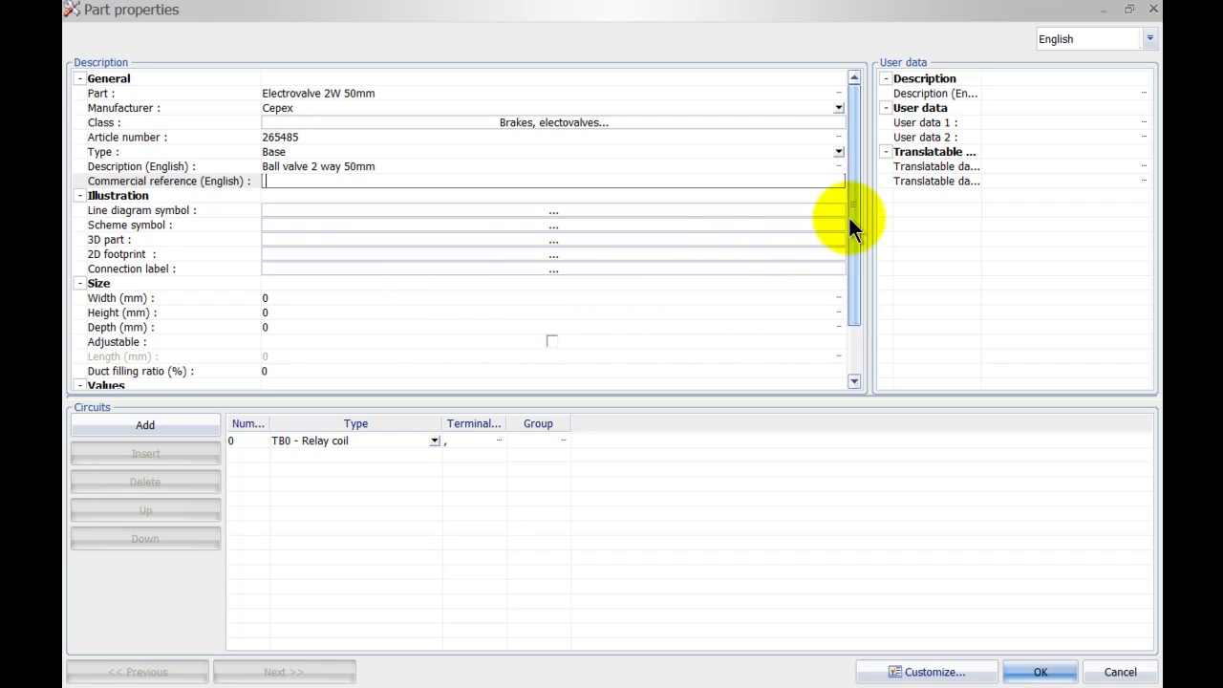
pyautogui.moveTo(849, 218); pyautogui.dragTo(850, 281)
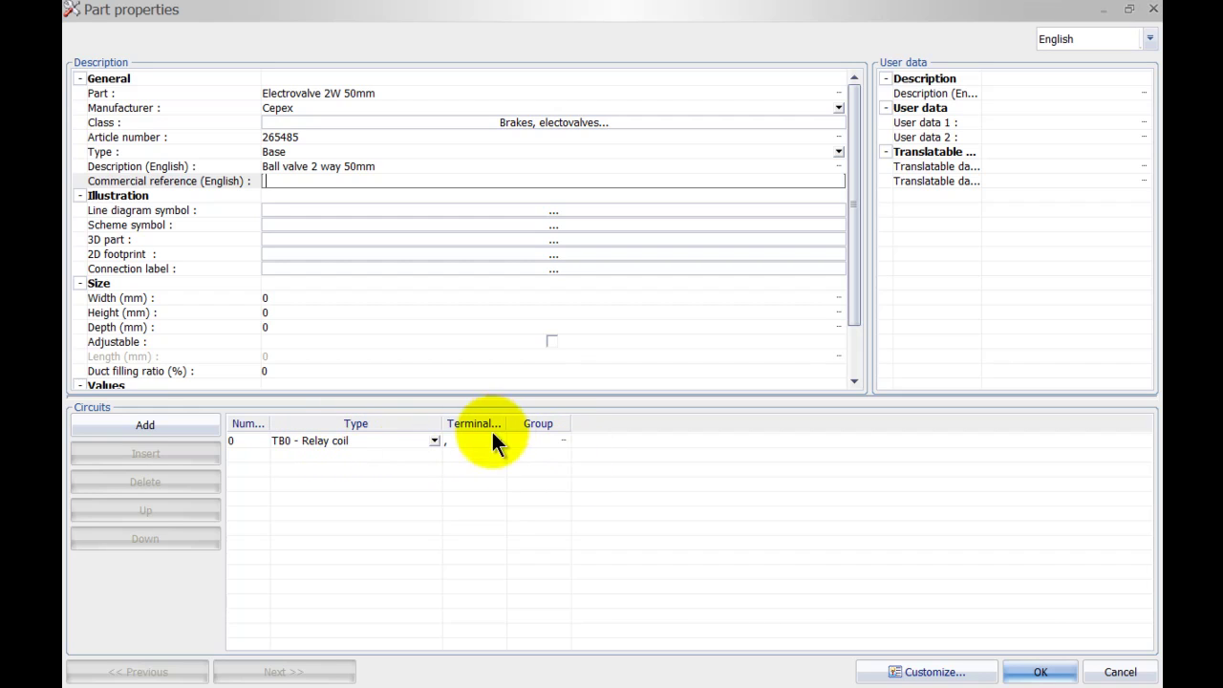
pyautogui.click(457, 441)
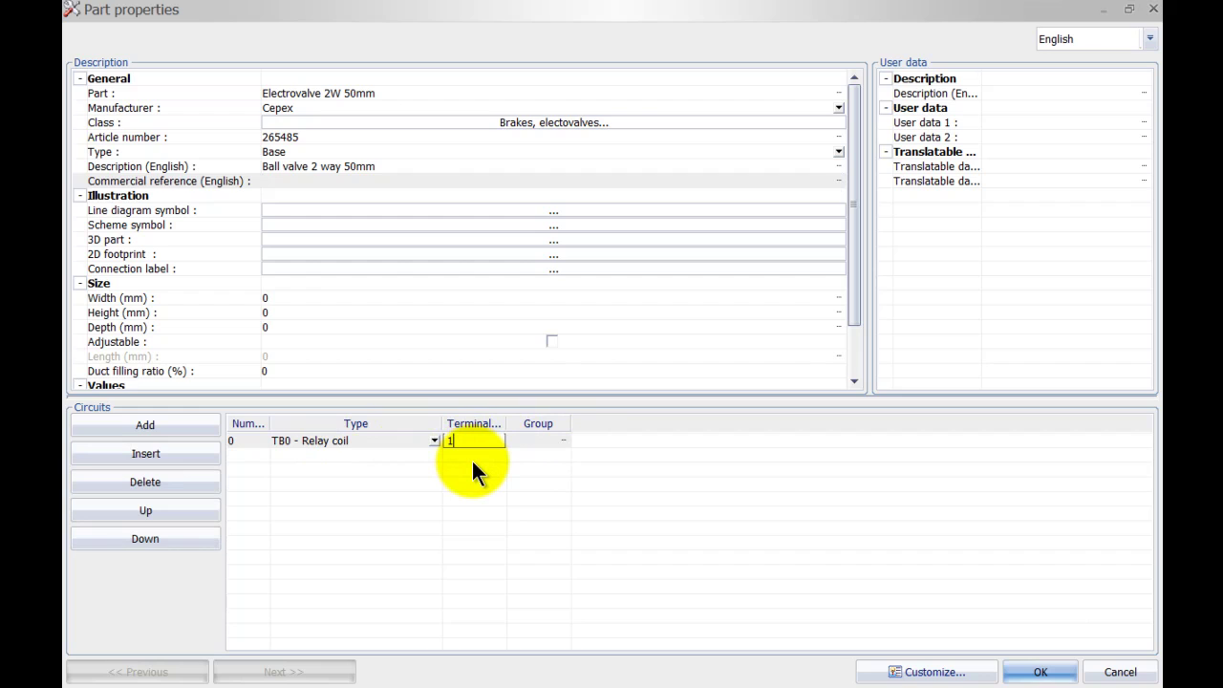
pyautogui.write('1,2')
pyautogui.press('Return')
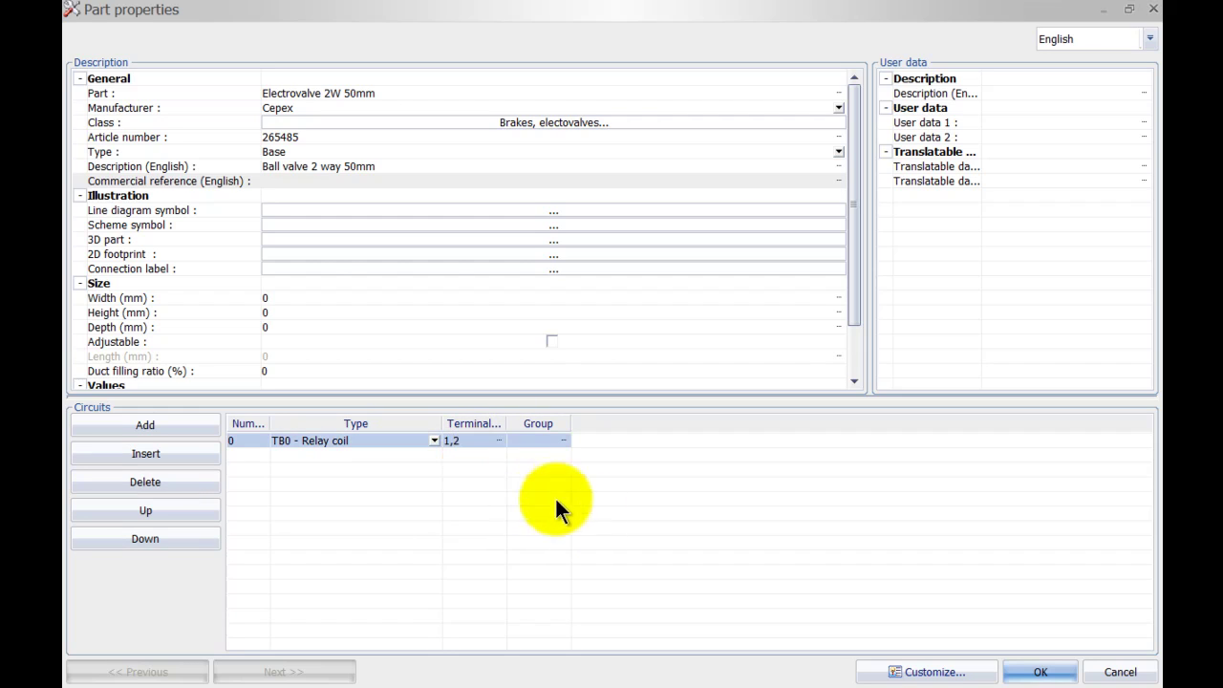
# Save the Cepex Electrovalve 2W 50mm part for Y4 only and widen the Reference column
pyautogui.click(1039, 672)
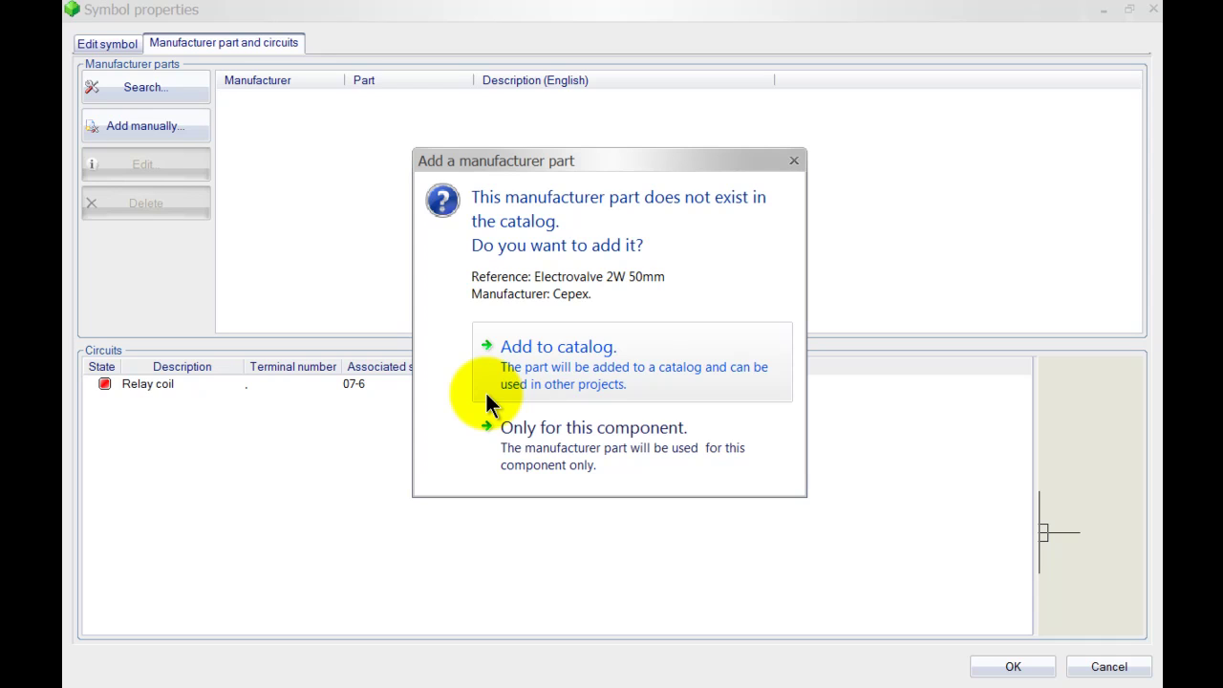
pyautogui.click(576, 469)
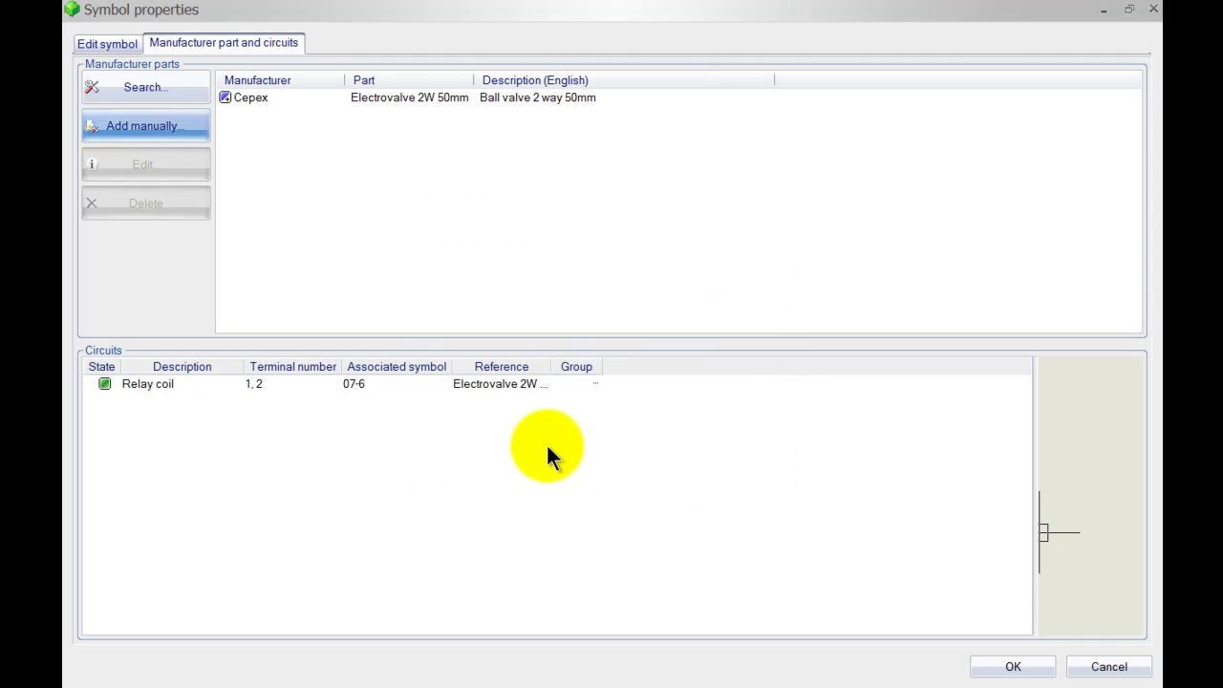
pyautogui.moveTo(550, 366); pyautogui.dragTo(587, 366)
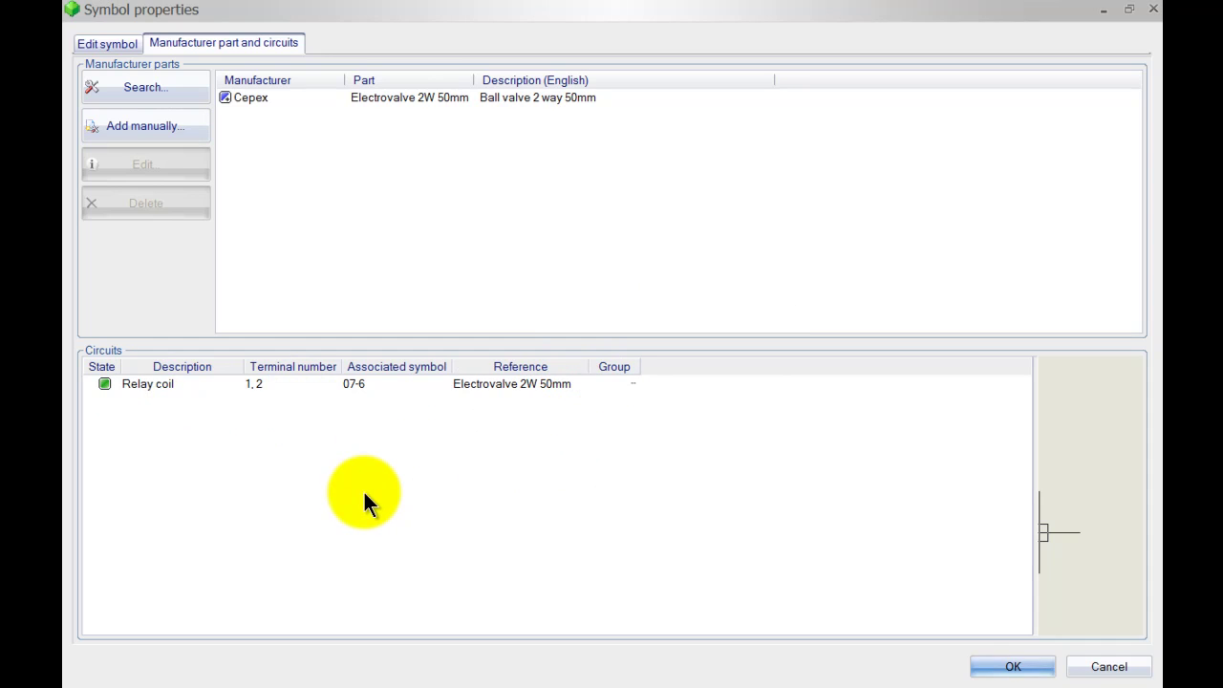
# Close Y4's symbol properties and zoom in to check its Cepex Electrovalve 2W 50mm label
pyautogui.click(997, 664)
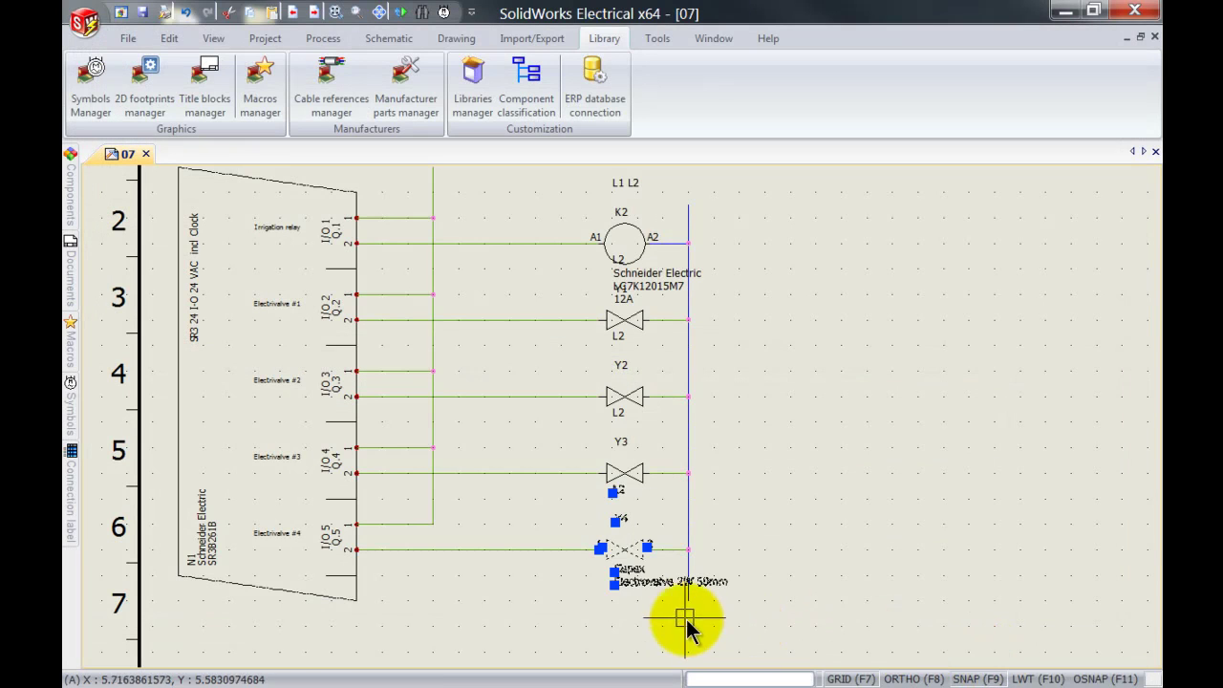
pyautogui.scroll(1, 675, 606)
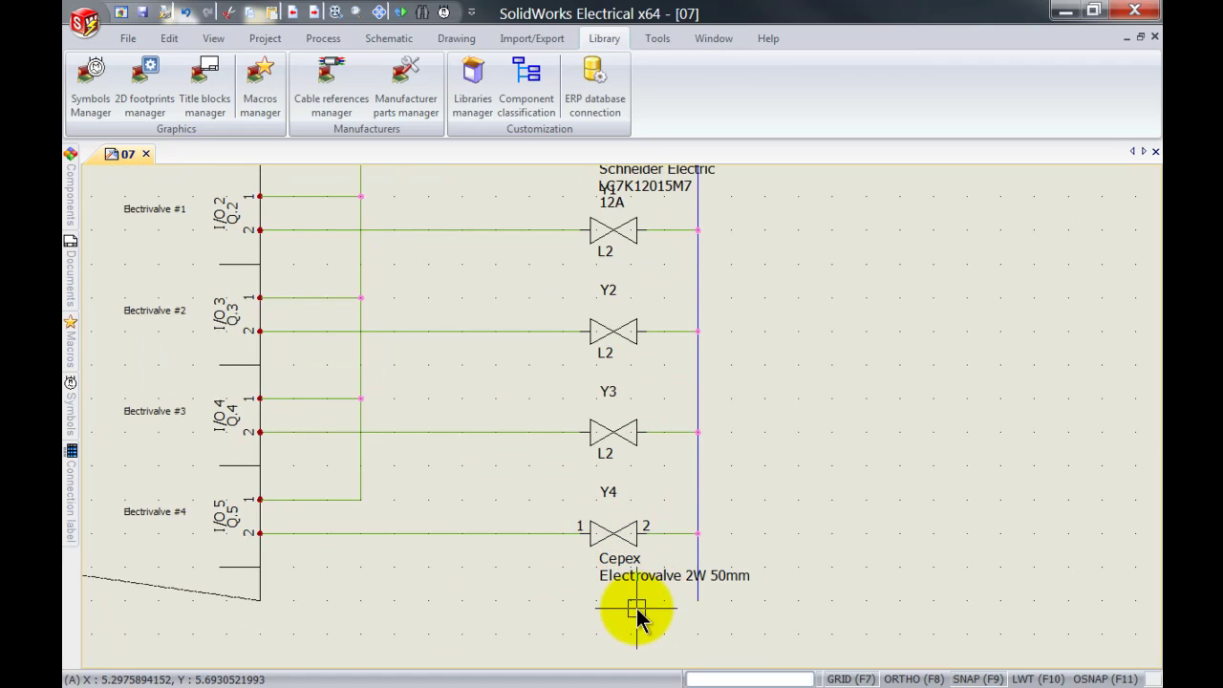